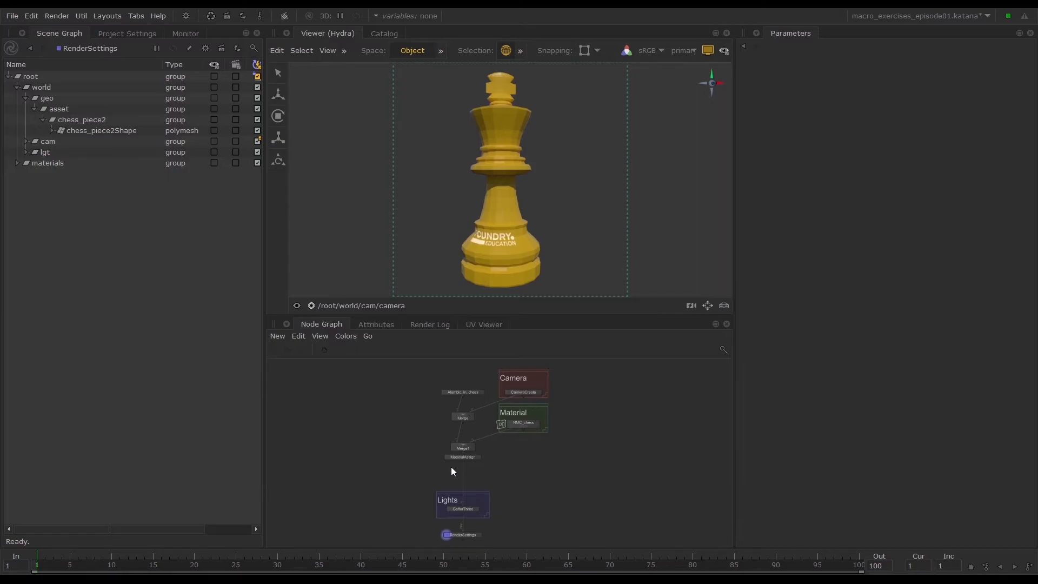
click(746, 110)
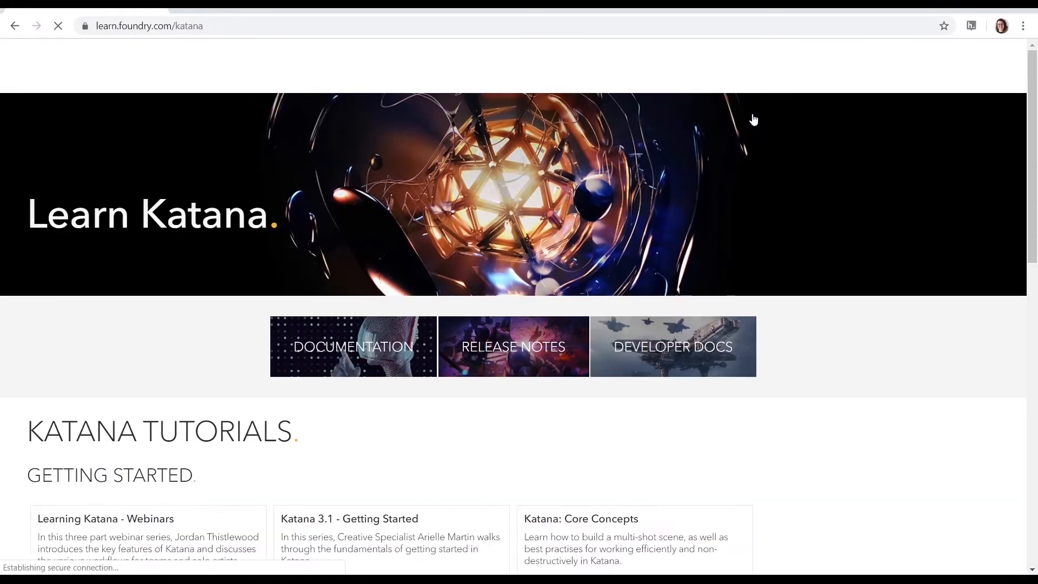
scroll(431, 217, down, 4)
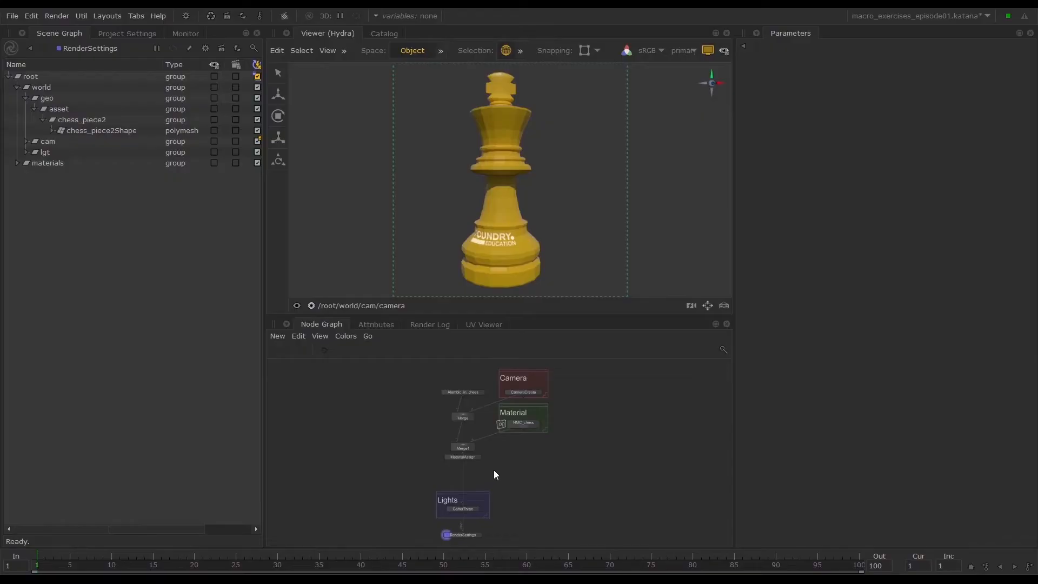
Add an AttributeSet node between MaterialAssign and the Lights group's GafferThree, and view its parameters.
middle_drag(494, 469, 537, 435)
scroll(500, 452, up, 3)
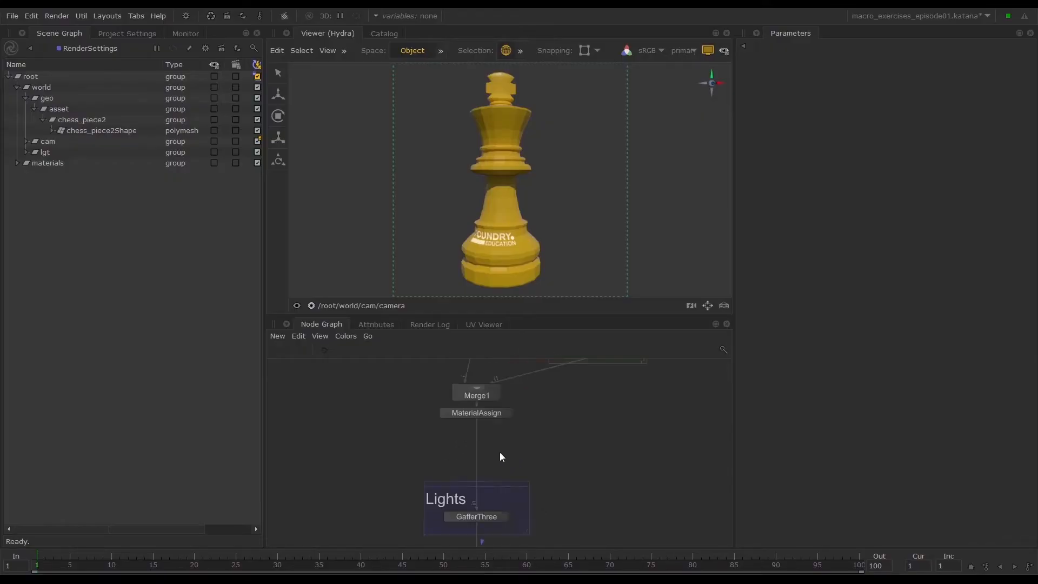
key(Tab)
text(att)
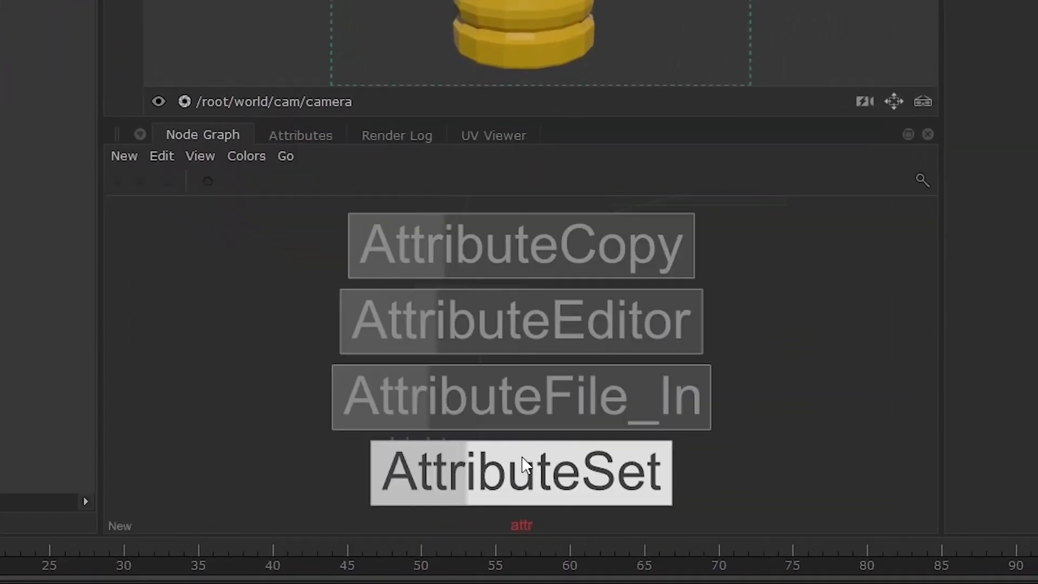
click(521, 473)
click(476, 358)
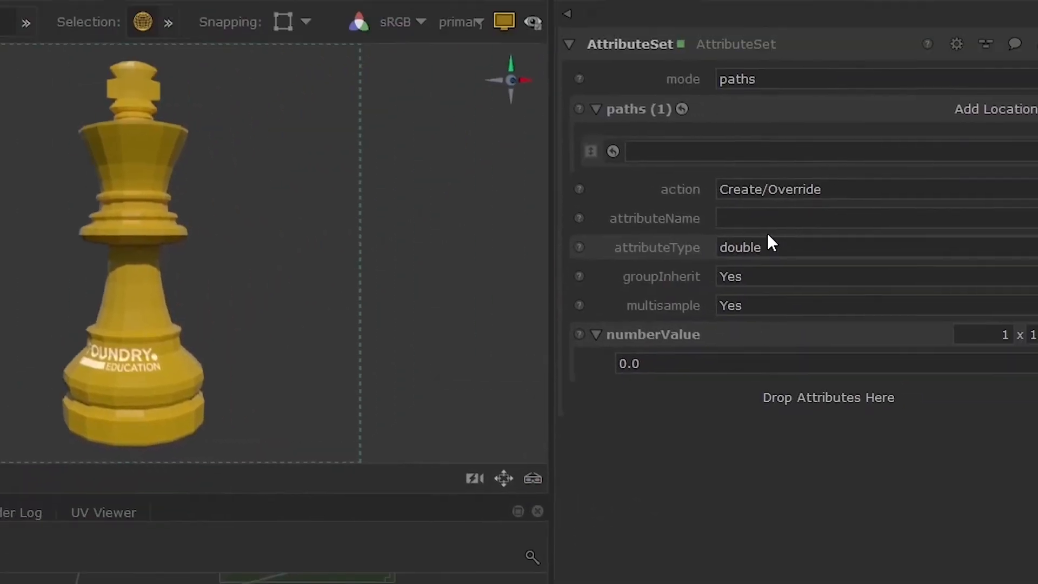
Configure the AttributeSet to write a string attribute named type with value subdmesh on the chess_piece2Shape location.
click(720, 272)
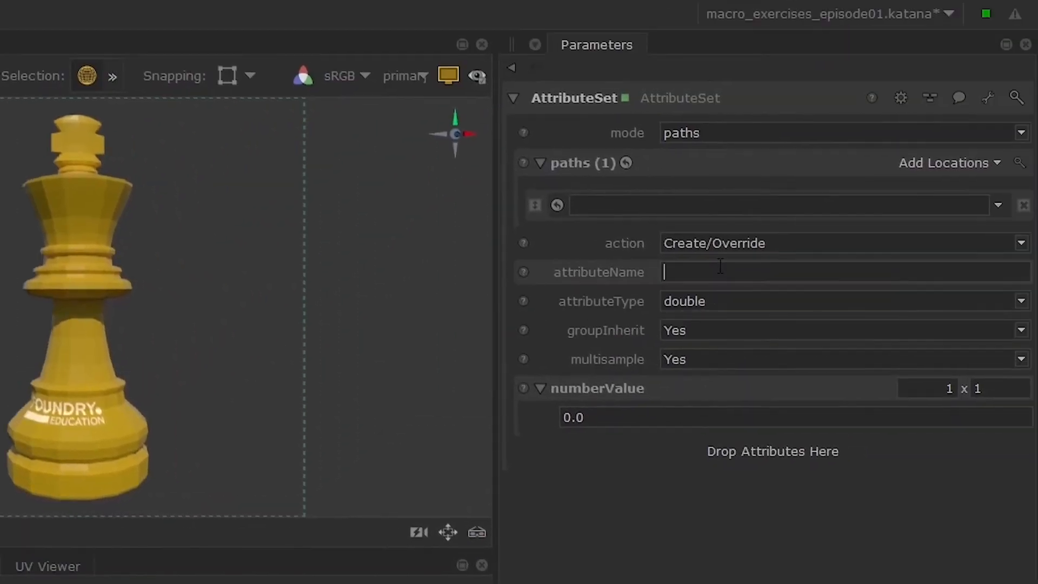
text(type)
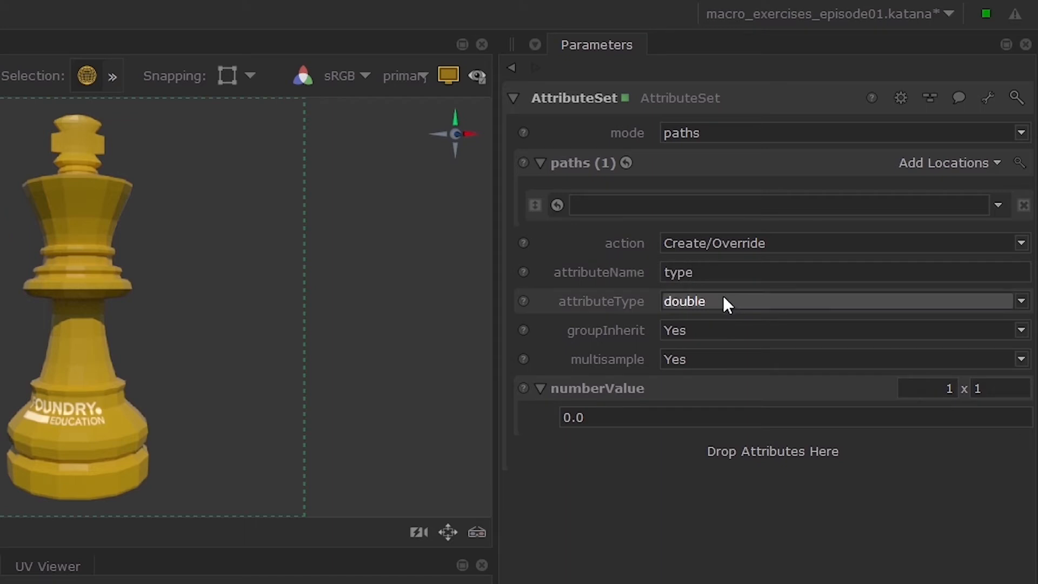
click(722, 295)
click(699, 366)
click(655, 416)
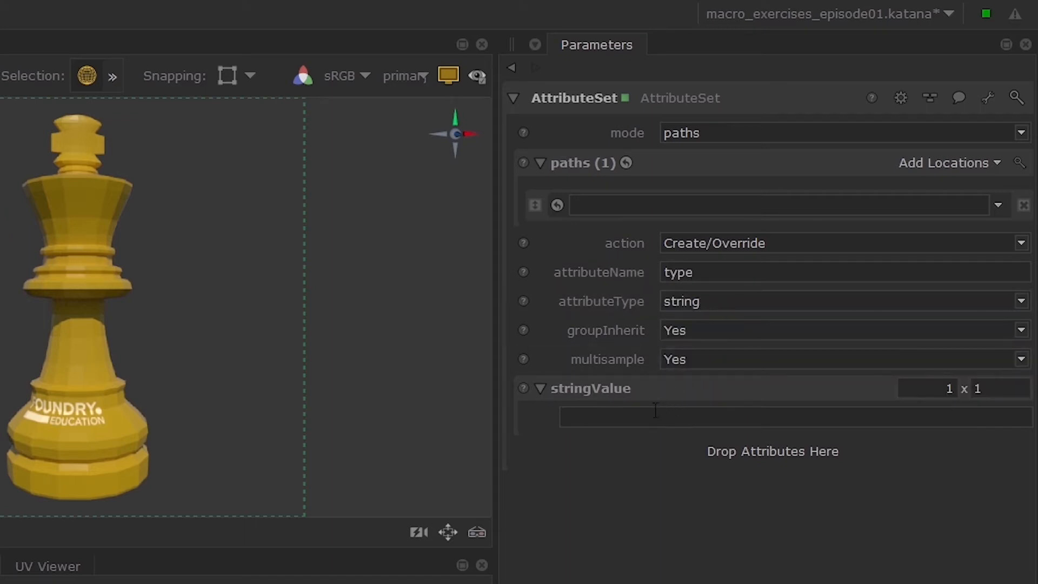
text(subdesh)
click(591, 417)
text(m)
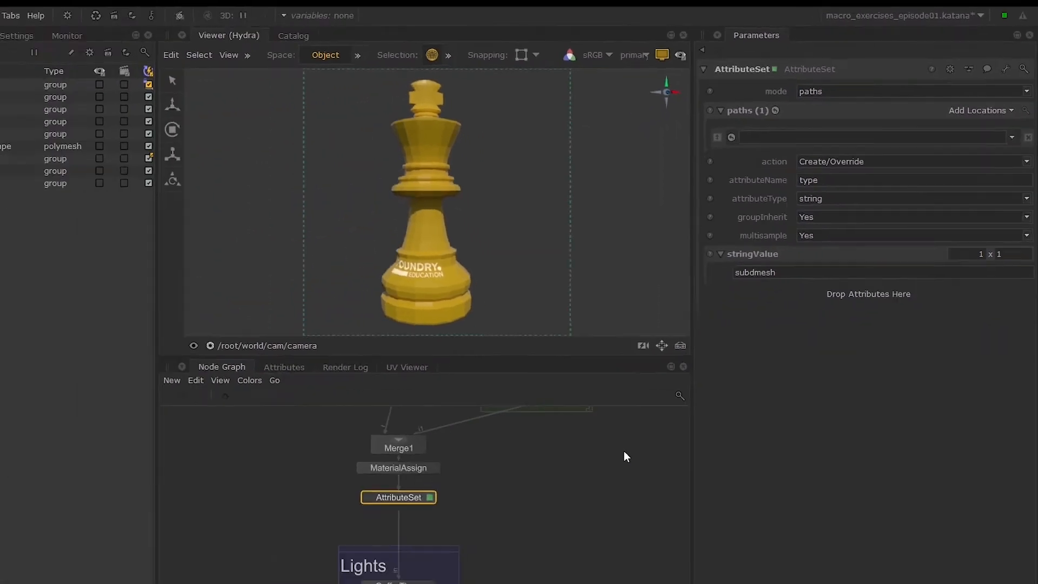
drag(101, 129, 851, 126)
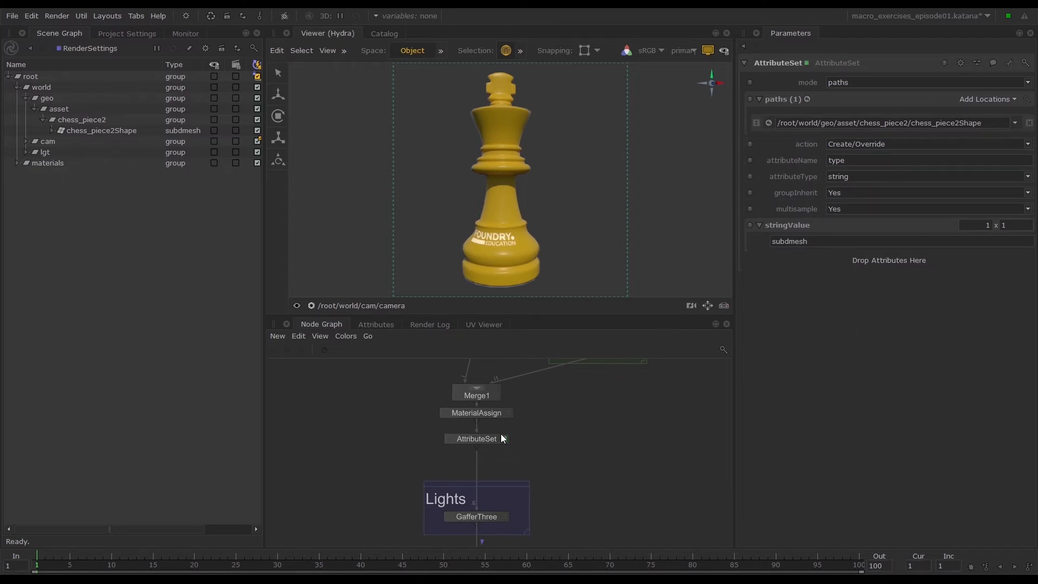
Rename the AttributeSet node as Subdivision.
key(Tab)
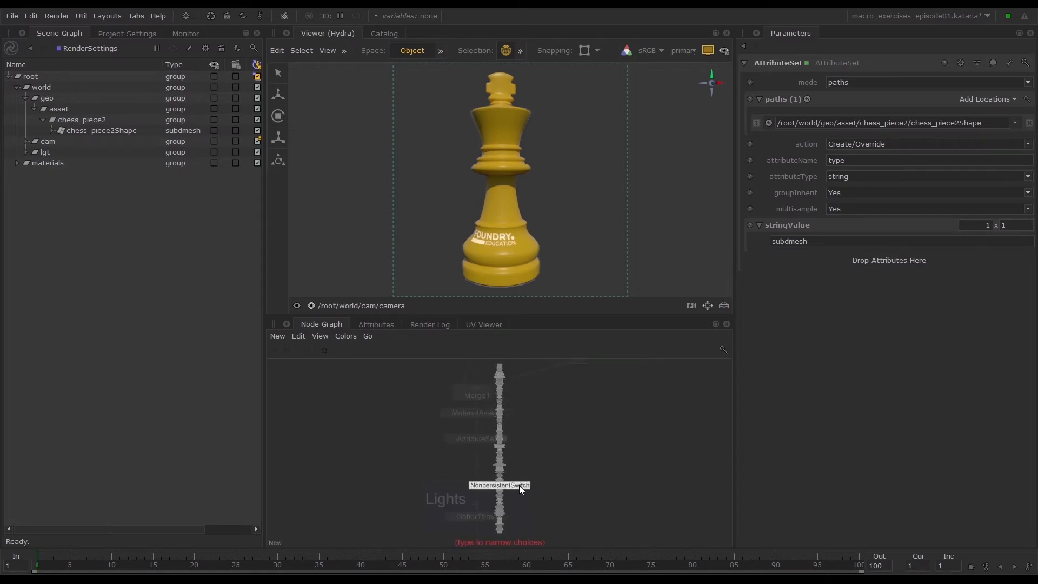
key(Escape)
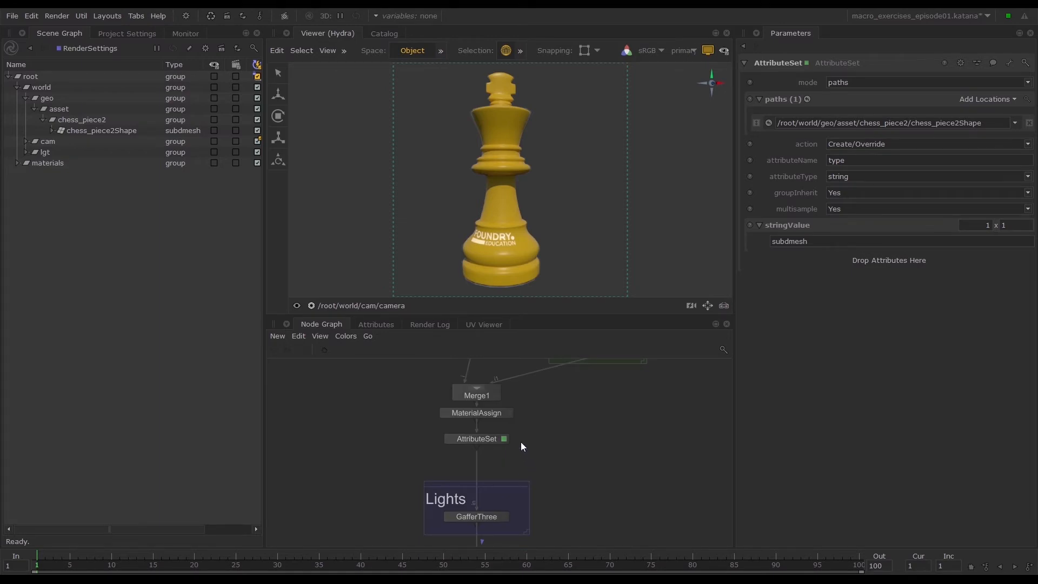
click(493, 441)
text(n)
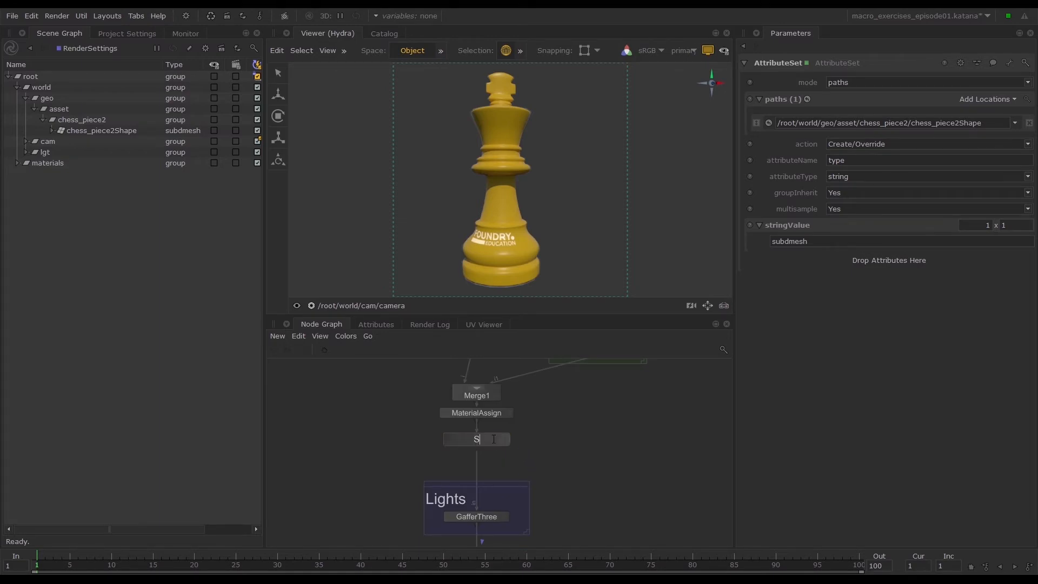
text(Subdivision)
key(Return)
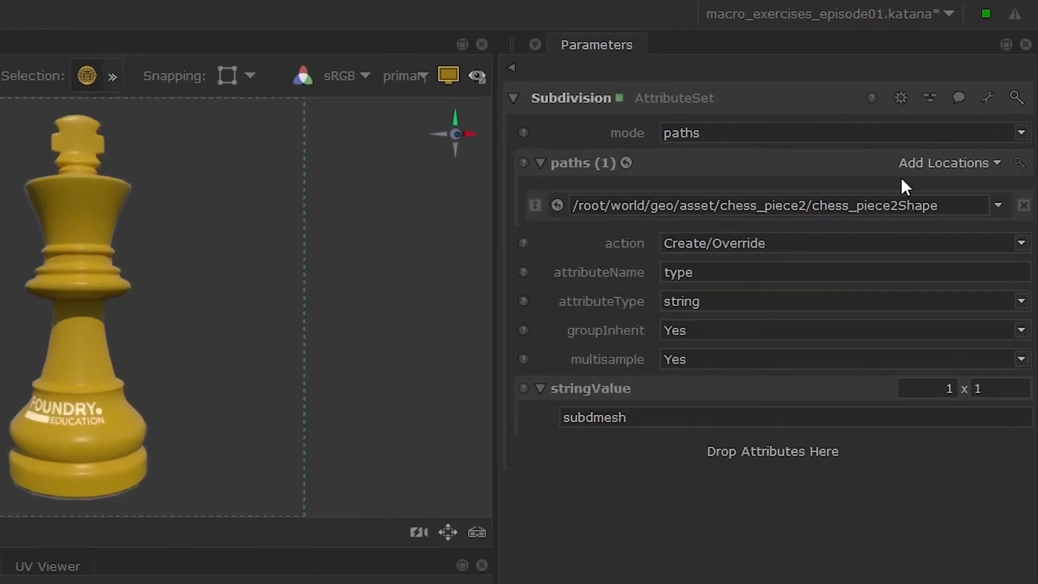
Save the Subdivision node as a macro named Subdivision.macro in the _User macros folder.
click(990, 100)
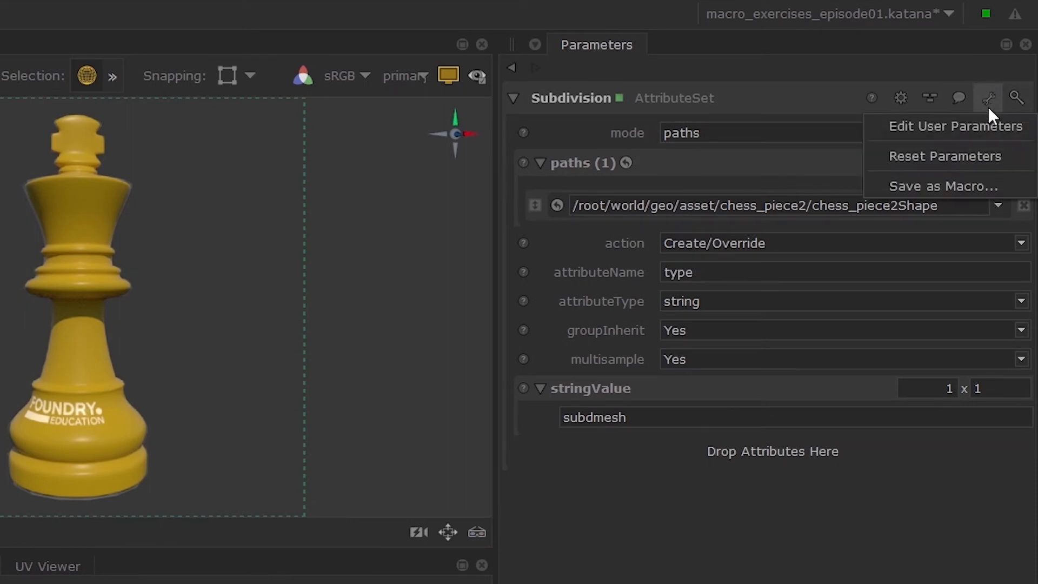
click(960, 186)
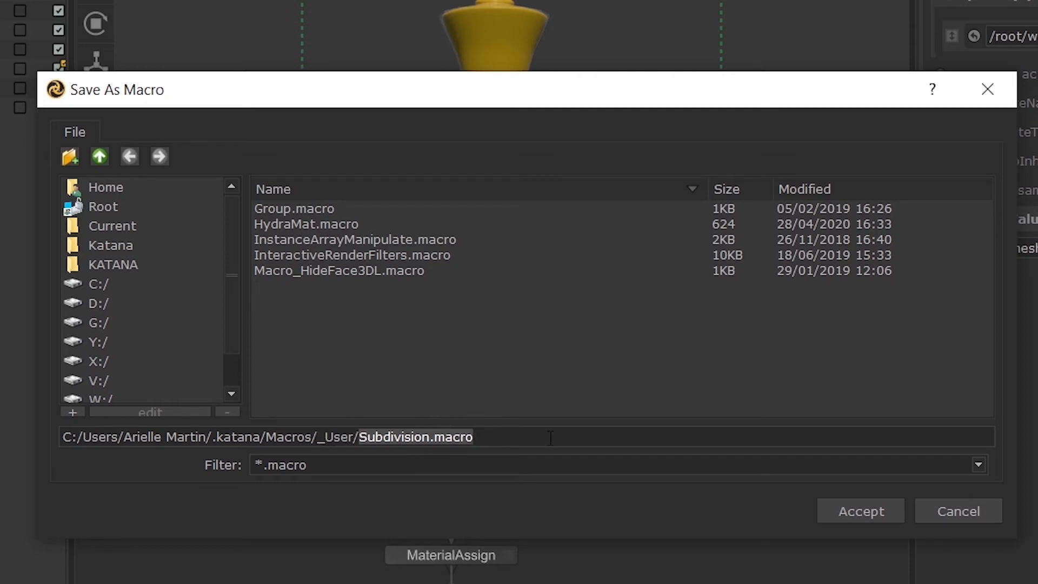
click(856, 510)
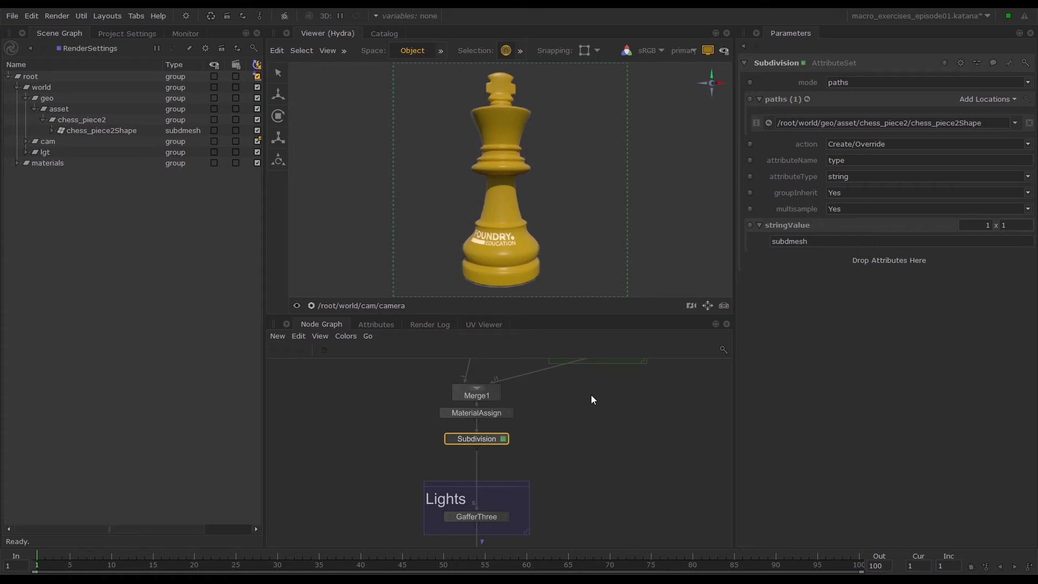
Find the user macros with the filter *user and place a Subdivision_User node beside the Subdivision node.
key(Tab)
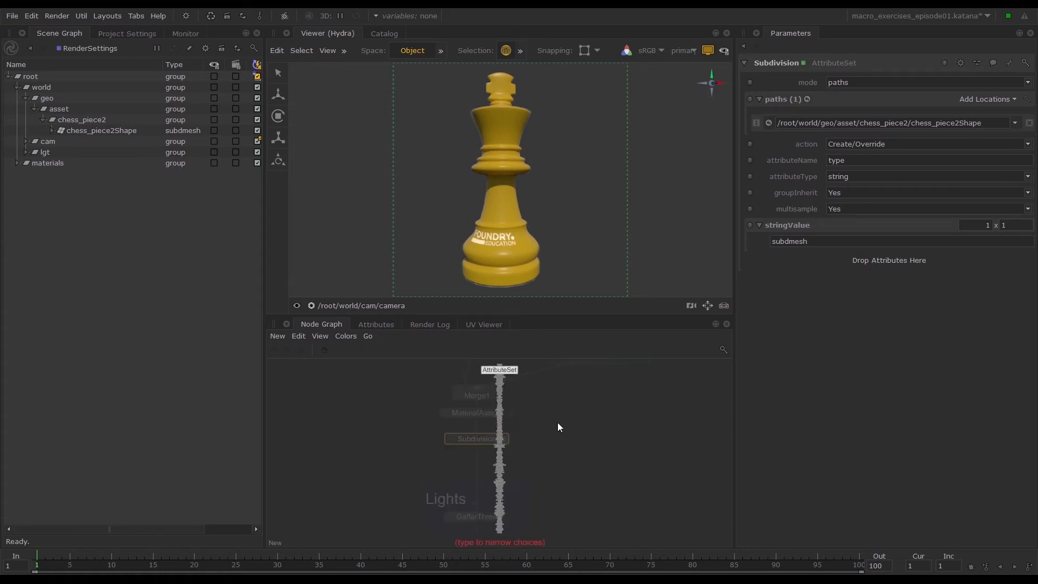
text(subdi)
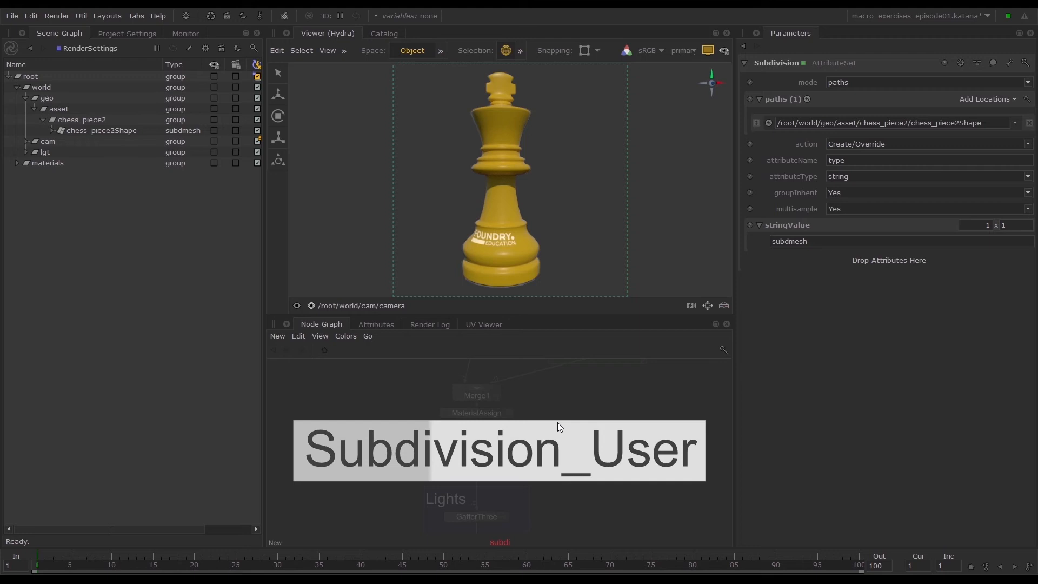
key(BackSpace)
key(BackSpace)
key(BackSpace)
key(BackSpace)
key(BackSpace)
text(*user)
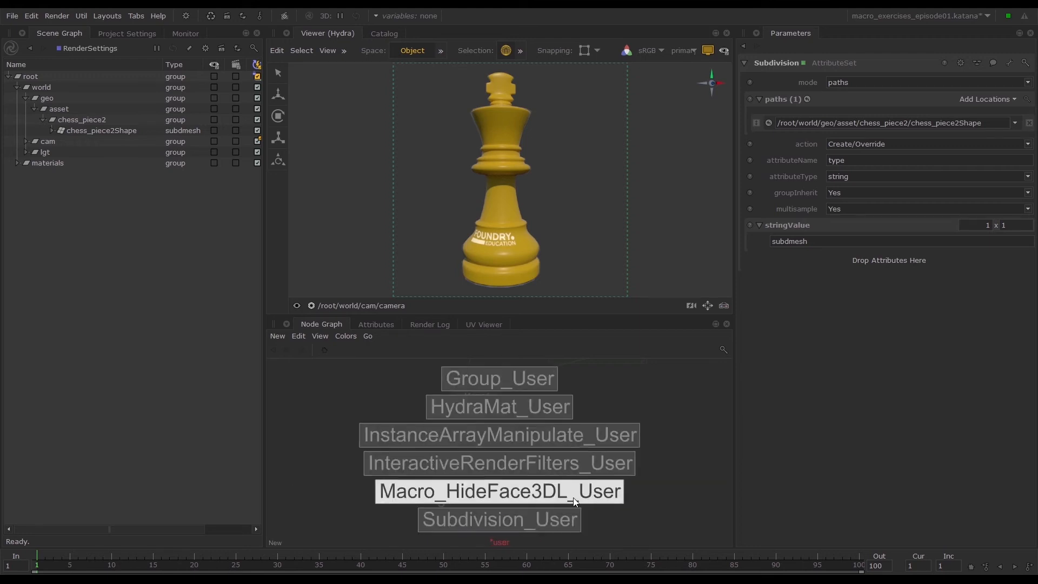
click(544, 521)
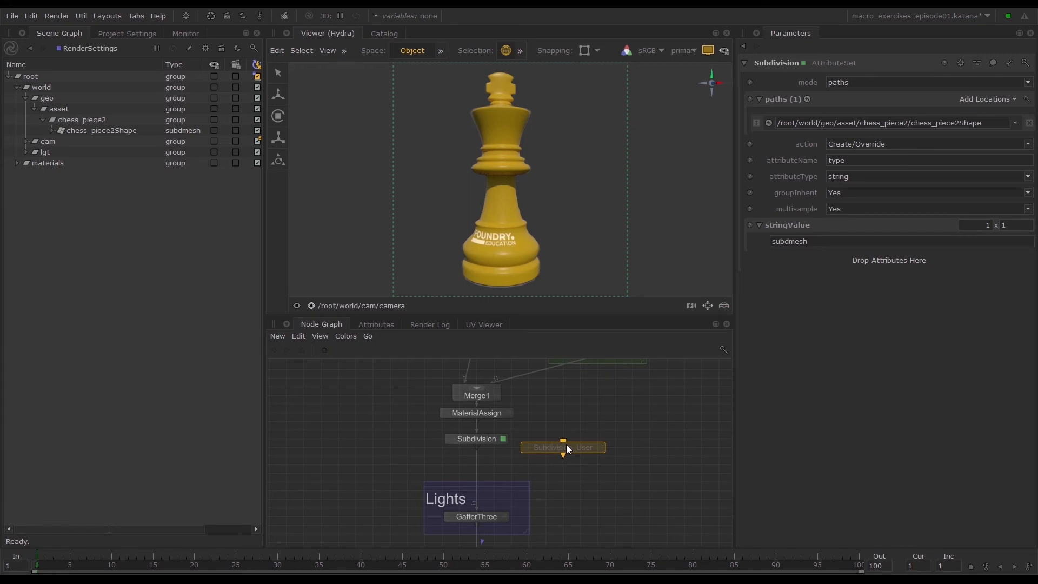
click(566, 445)
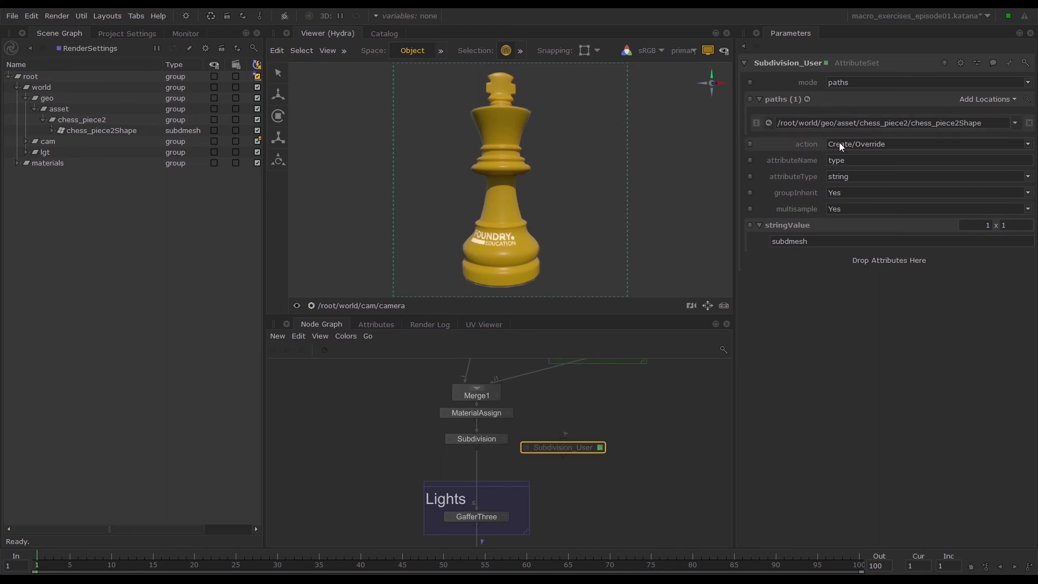
Switch the original Subdivision node's mode to CEL and add the chess_piece2Shape path to its CEL selection.
double_click(488, 439)
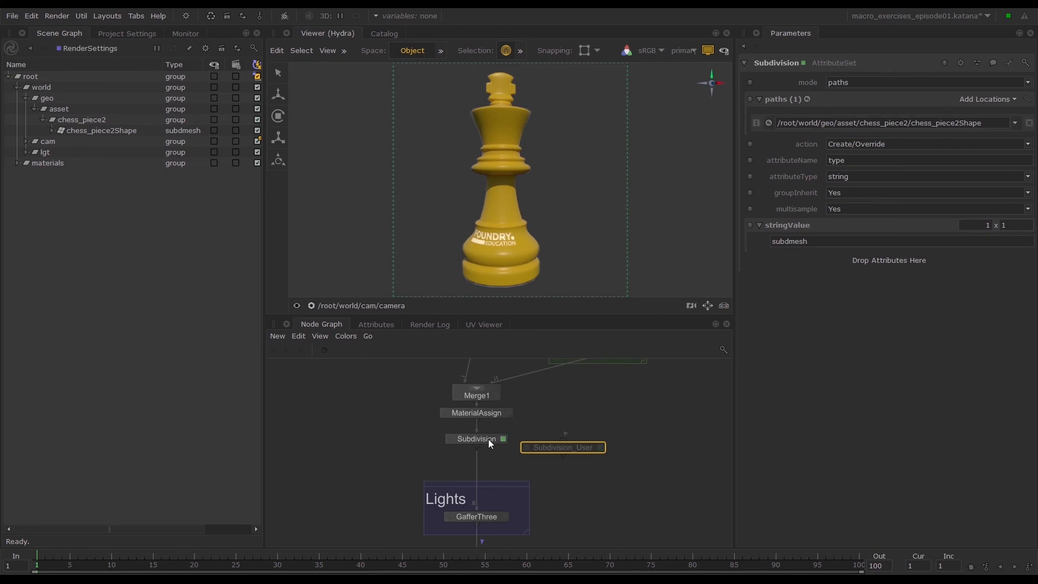
click(858, 82)
click(858, 99)
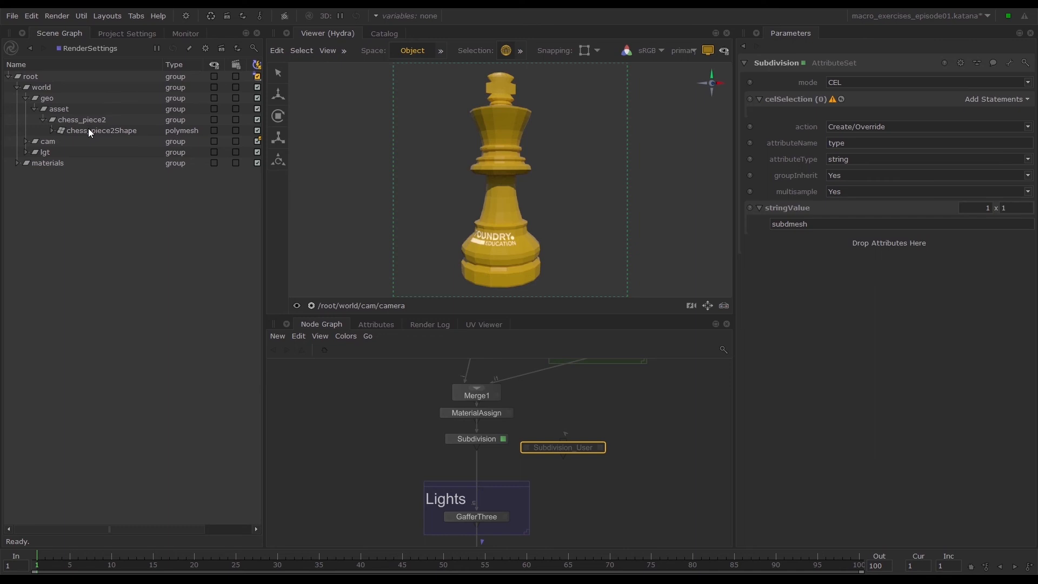
drag(88, 129, 202, 134)
drag(994, 84, 994, 97)
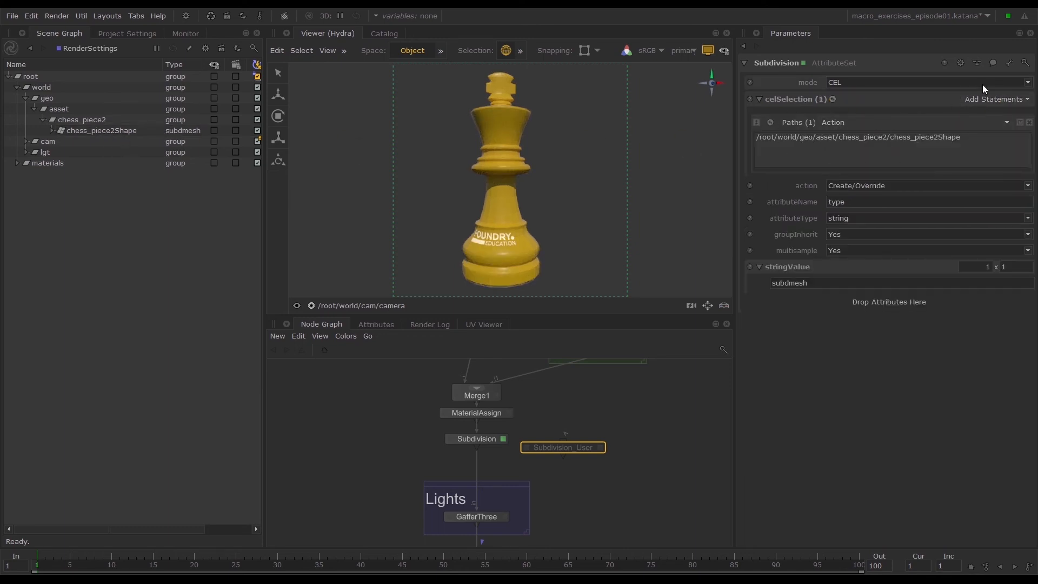
click(1008, 63)
click(982, 112)
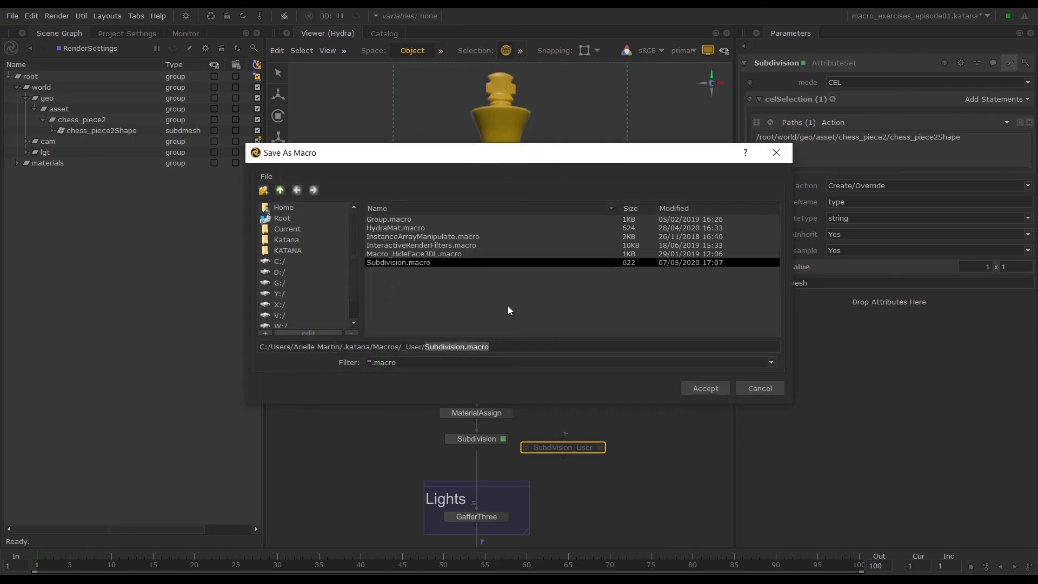
click(774, 388)
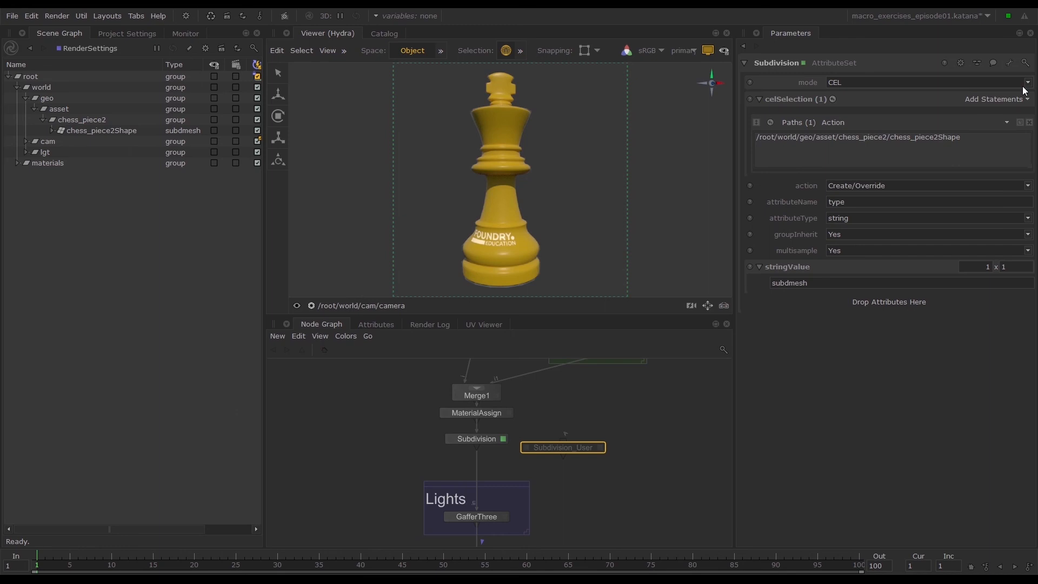
Remove the path statement from the Subdivision node's CEL selection and save the node over the existing Subdivision.macro.
click(1029, 122)
click(1009, 63)
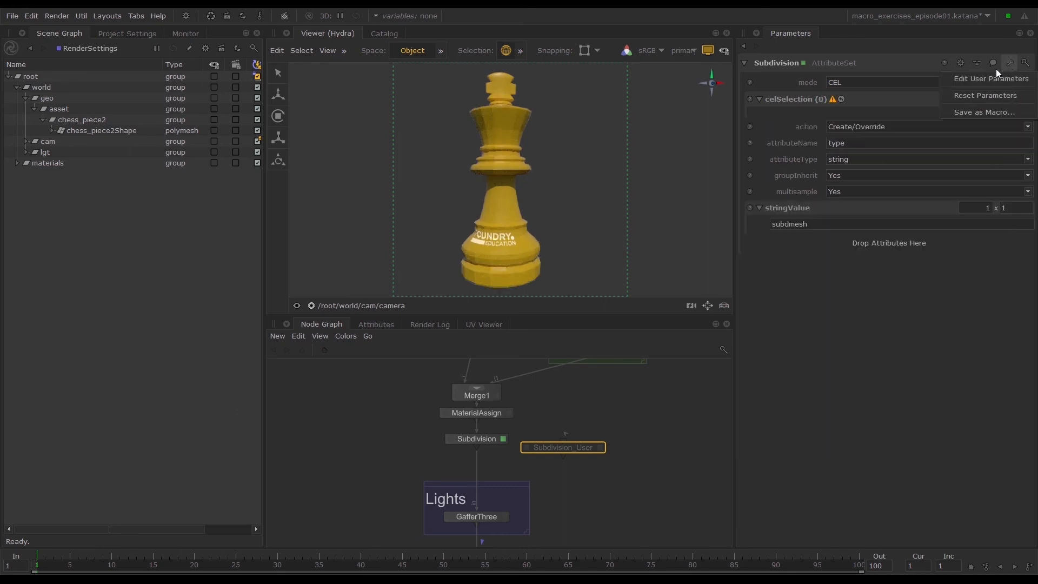
click(978, 112)
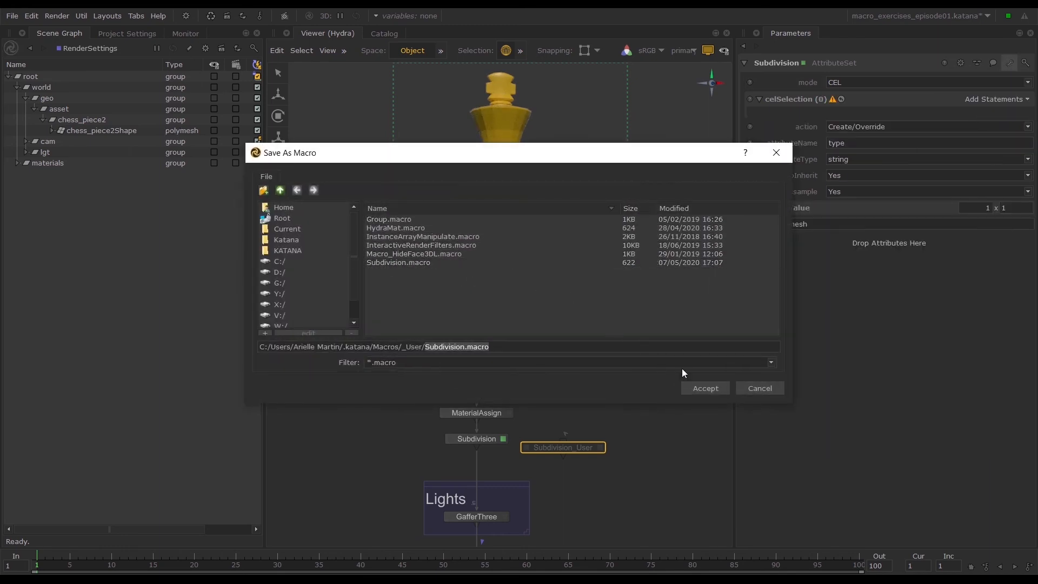
click(693, 388)
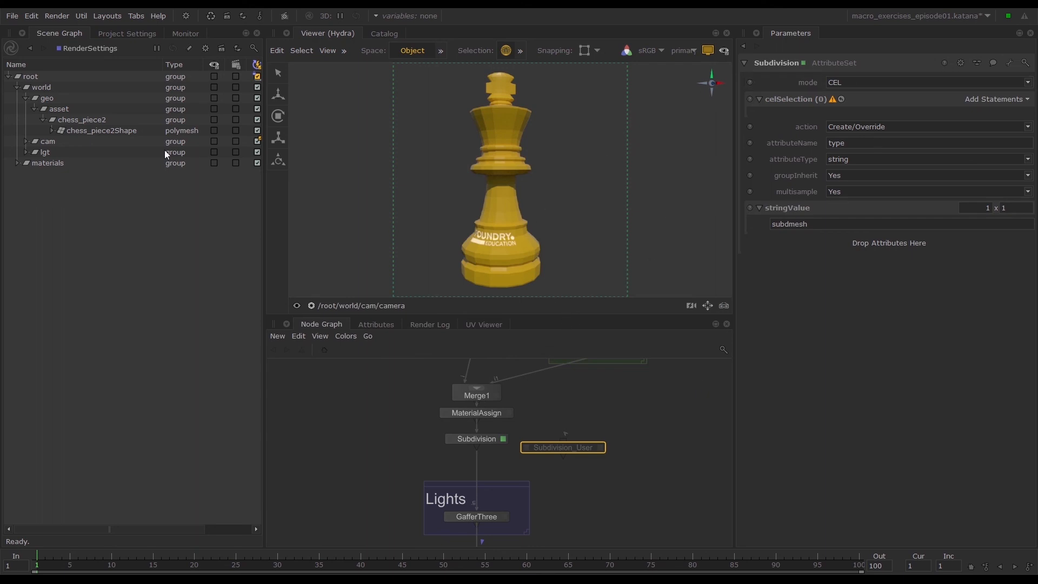
Assign the chess_piece2Shape location to the Subdivision node's emptied CEL selection.
drag(70, 128, 1005, 97)
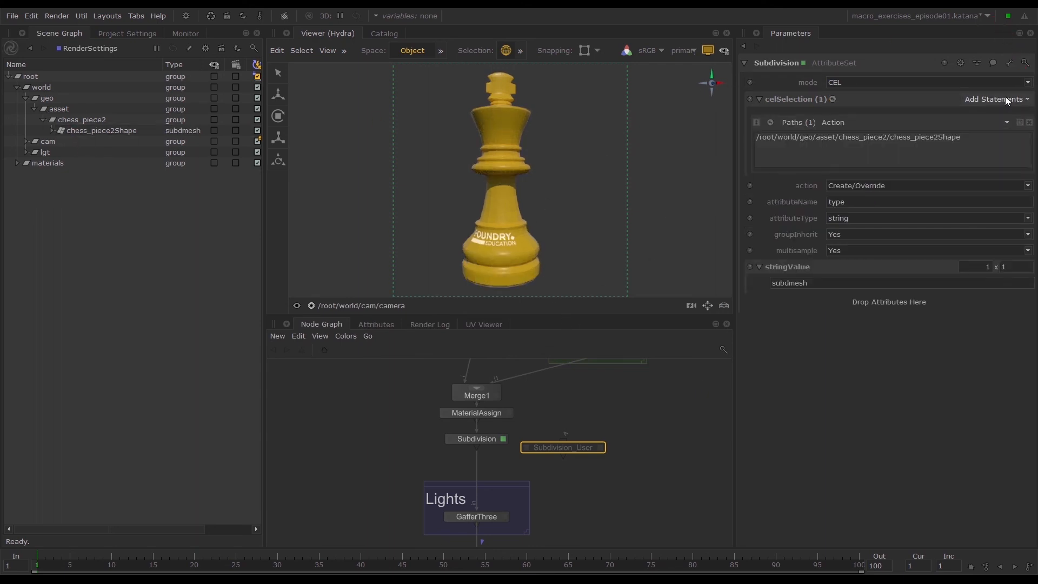